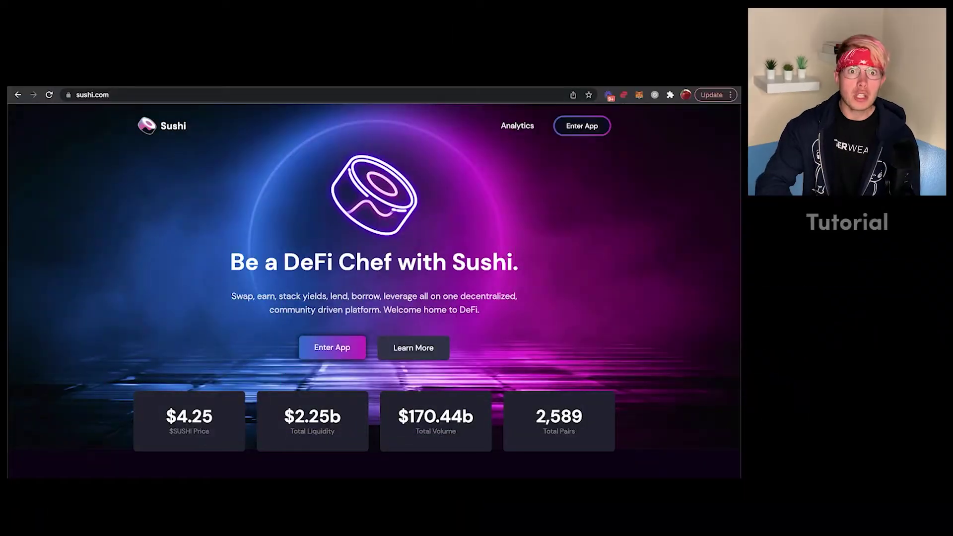
Enter the Sushi app and check the MetaMask assets: 1.3483 ETH, 180 SUSHI, 16.106 xSUSHI.
{"action": "left_click", "coordinate": [344, 355]}
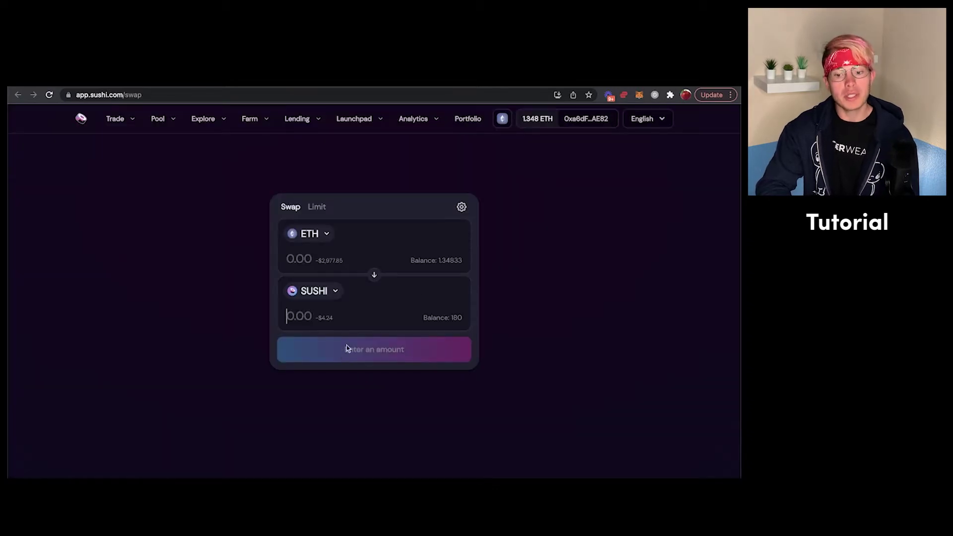
{"action": "left_click", "coordinate": [639, 96]}
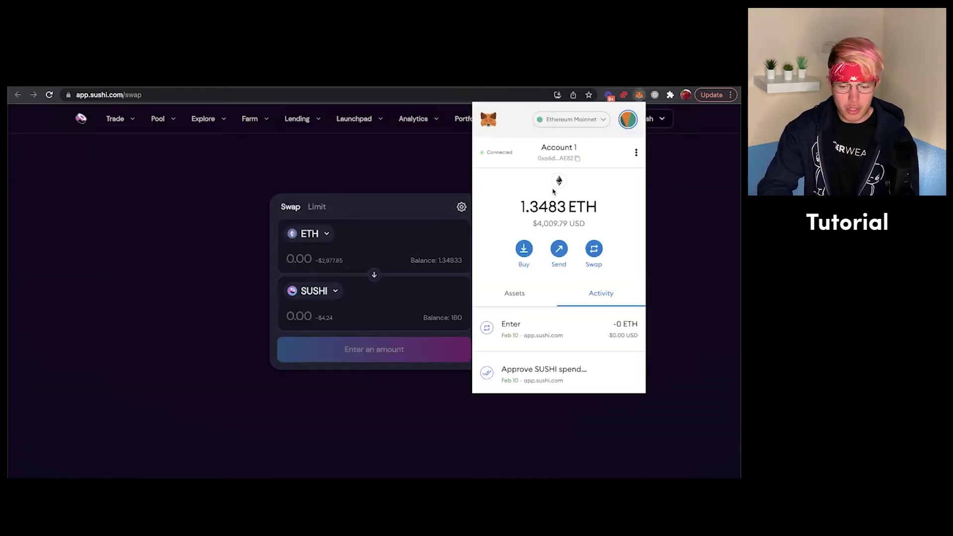
{"action": "left_click", "coordinate": [514, 291]}
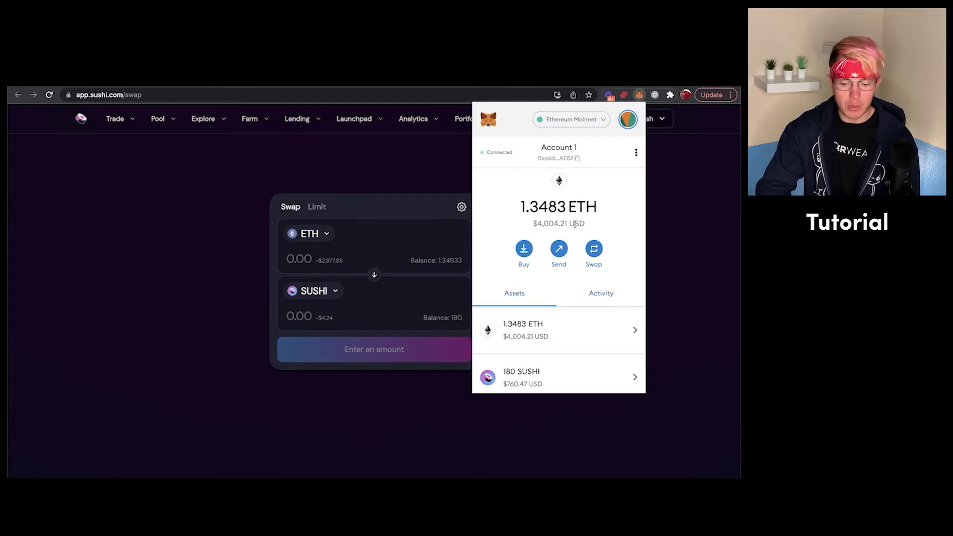
{"action": "scroll", "coordinate": [523, 327], "scroll_direction": "down", "scroll_amount": 1}
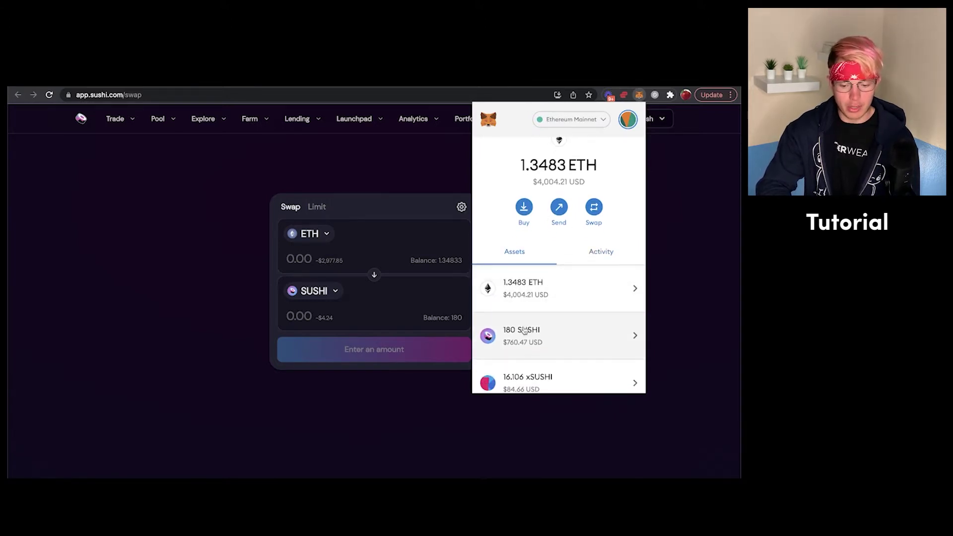
{"action": "scroll", "coordinate": [534, 372], "scroll_direction": "down", "scroll_amount": 1}
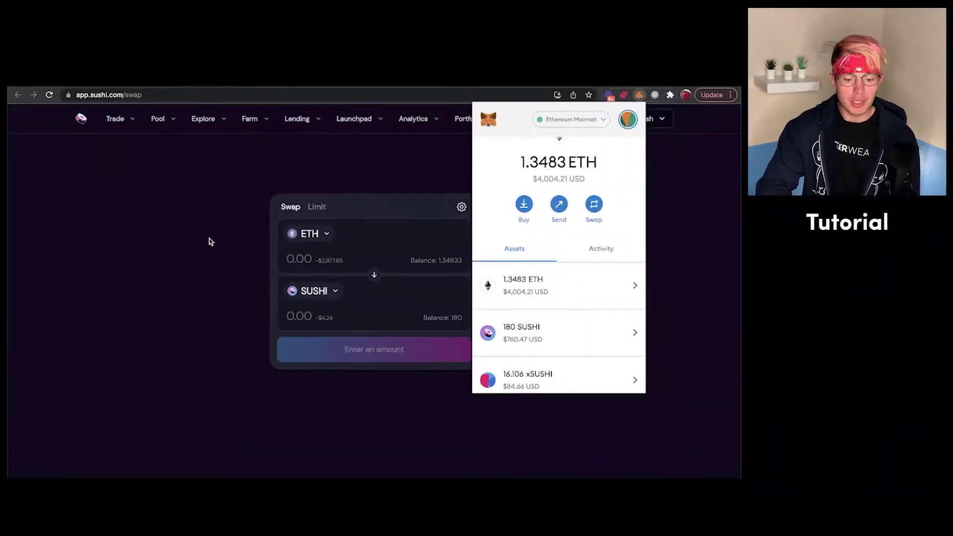
{"action": "left_click", "coordinate": [209, 238]}
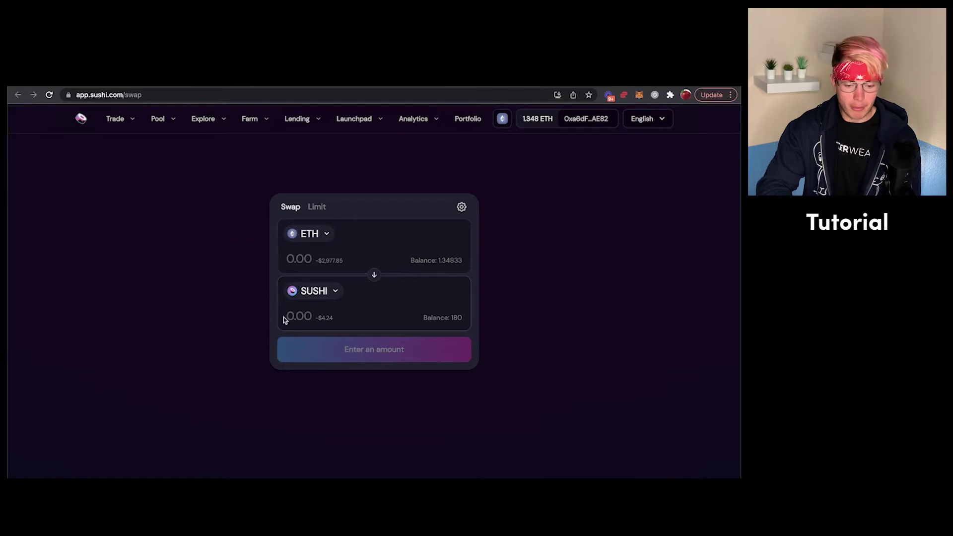
{"action": "type", "text": "100"}
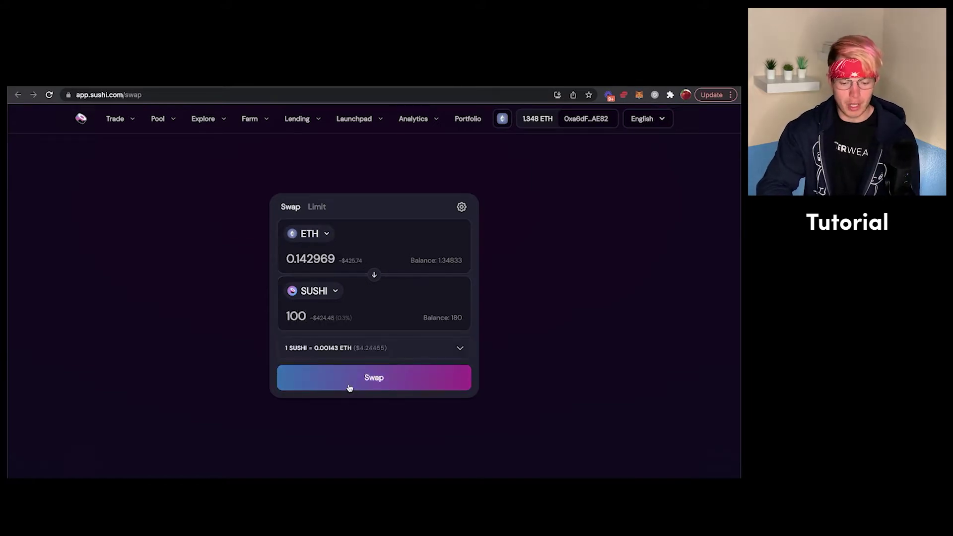
Start swapping 0.142969 ETH for 100 SUSHI, then reject it in MetaMask and dismiss the notice.
{"action": "left_click", "coordinate": [349, 385]}
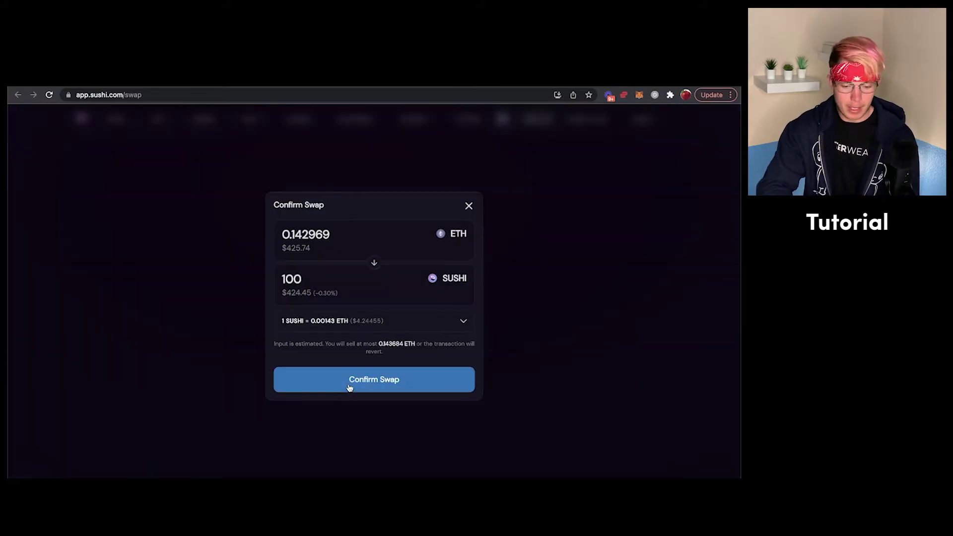
{"action": "left_click", "coordinate": [376, 381]}
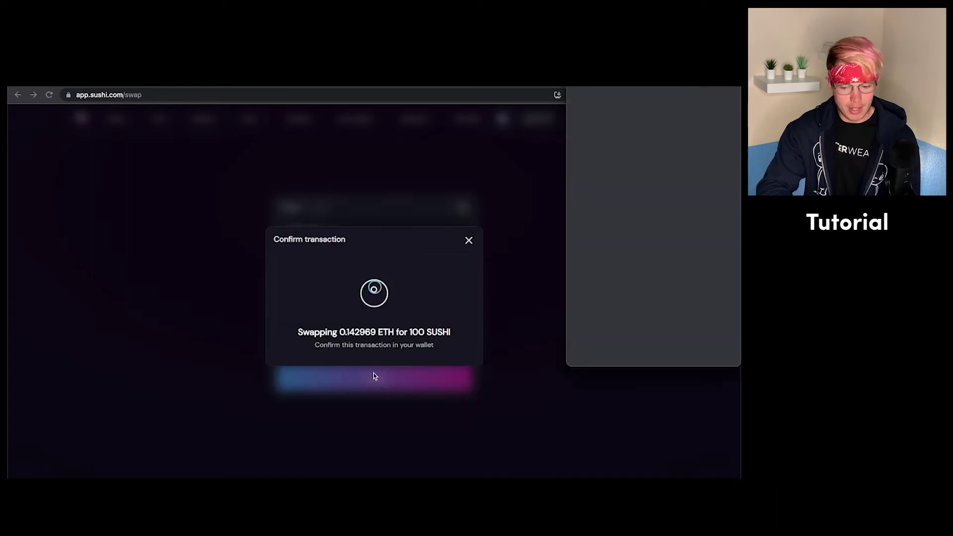
{"action": "scroll", "coordinate": [590, 330], "scroll_direction": "down", "scroll_amount": 3}
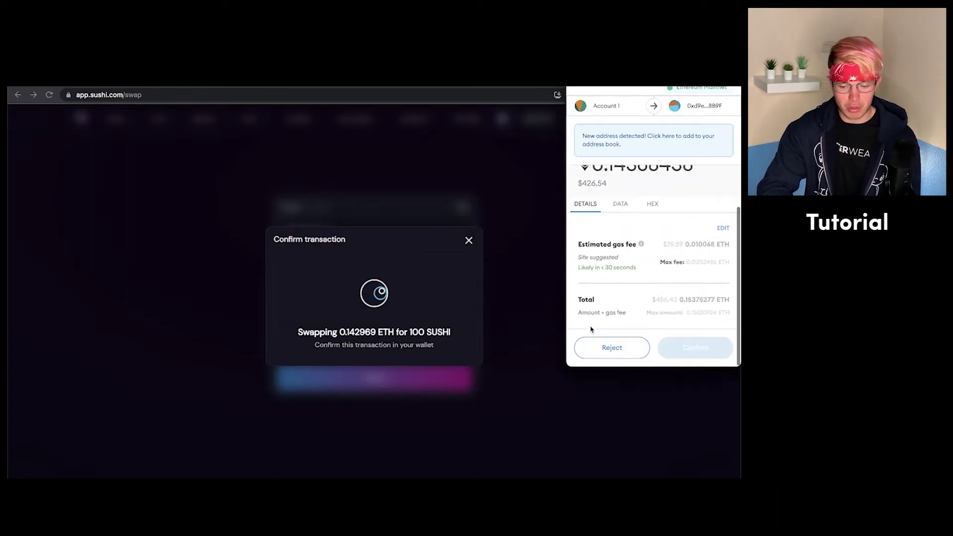
{"action": "left_click", "coordinate": [605, 348]}
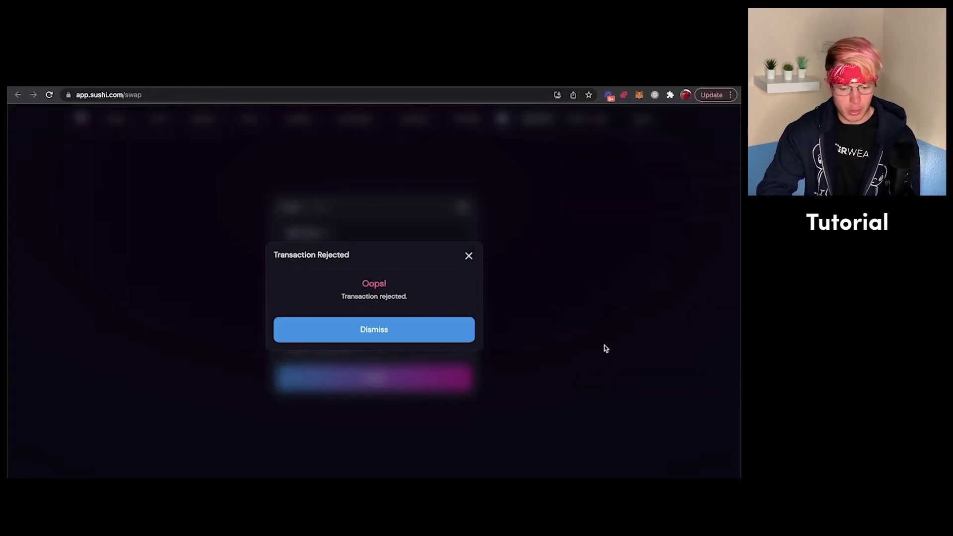
{"action": "left_click", "coordinate": [377, 327]}
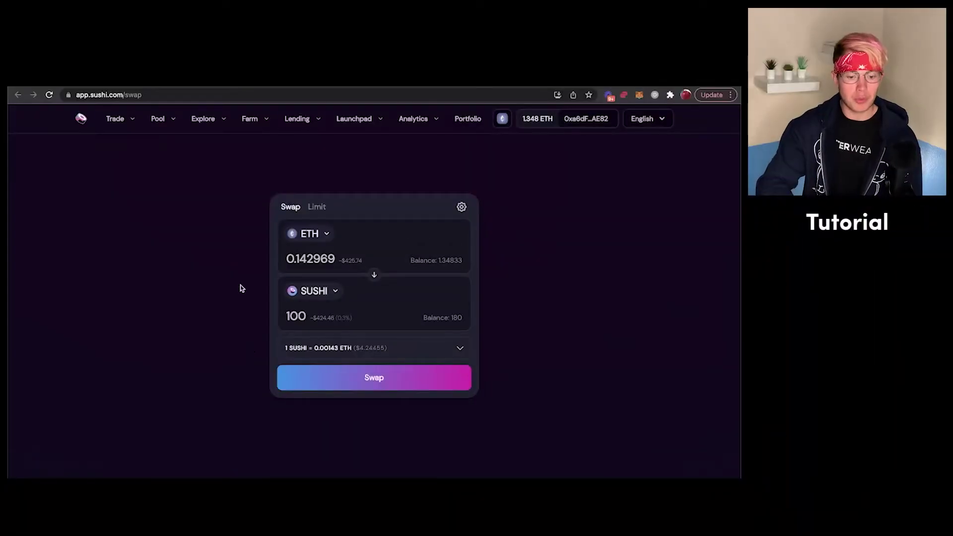
Go to Meowshi via Explore, try xSUSHI input (16.1069), then return to SUSHI input.
{"action": "left_click", "coordinate": [207, 164]}
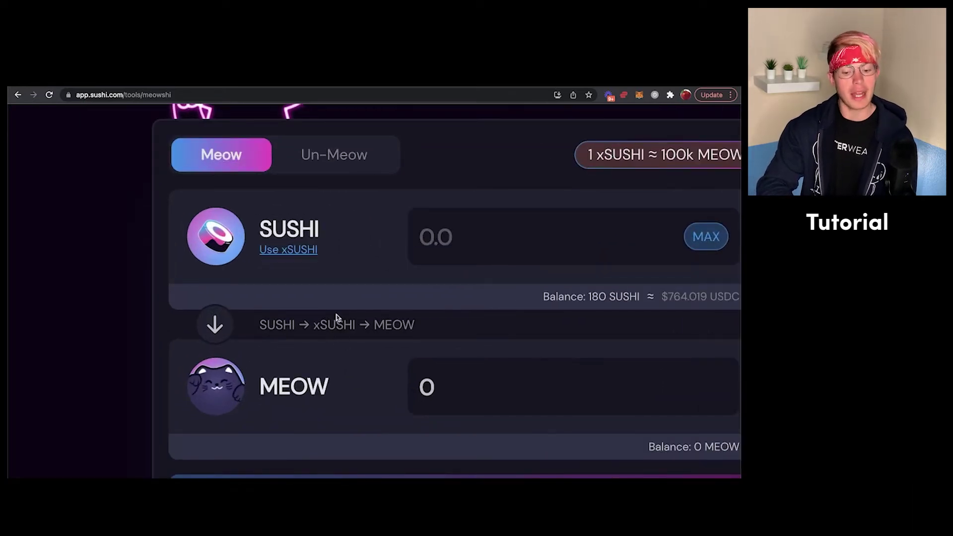
{"action": "left_click", "coordinate": [278, 253]}
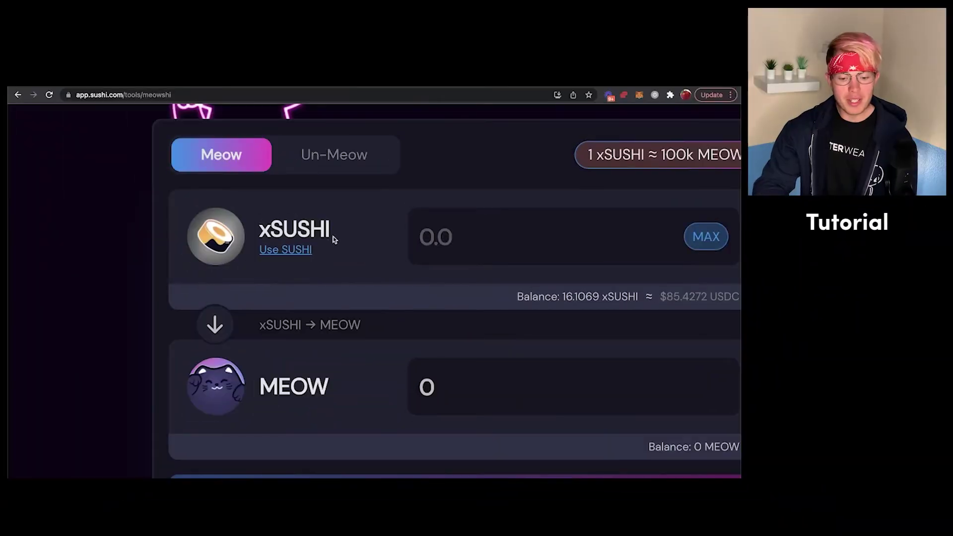
{"action": "left_click", "coordinate": [295, 251]}
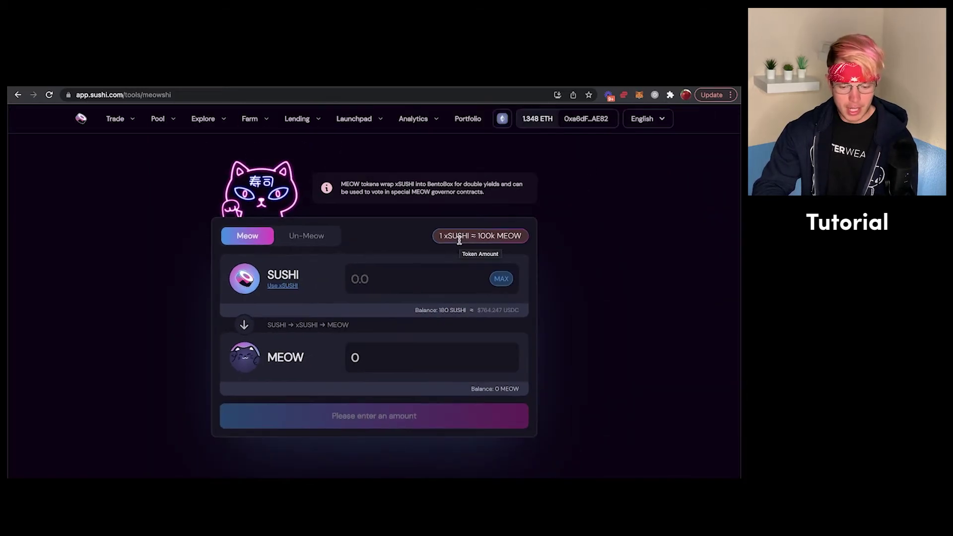
{"action": "type", "text": "100"}
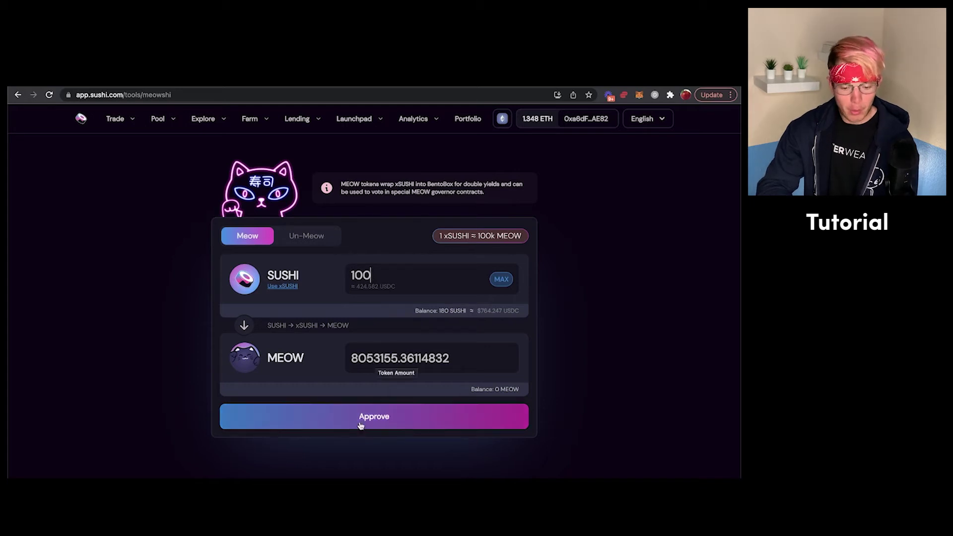
Request approval to spend 100 SUSHI for roughly 8,053,155 MEOW, leaving it unconfirmed.
{"action": "left_click", "coordinate": [358, 423]}
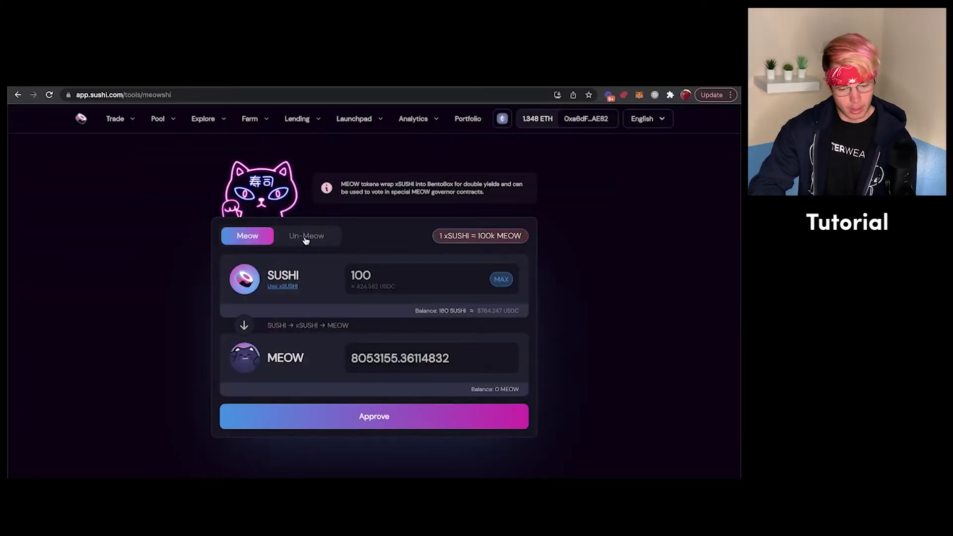
Switch to Un-Meow with xSUSHI output, quoting 100 MEOW at 0.00100004 xSUSHI.
{"action": "left_click", "coordinate": [298, 242]}
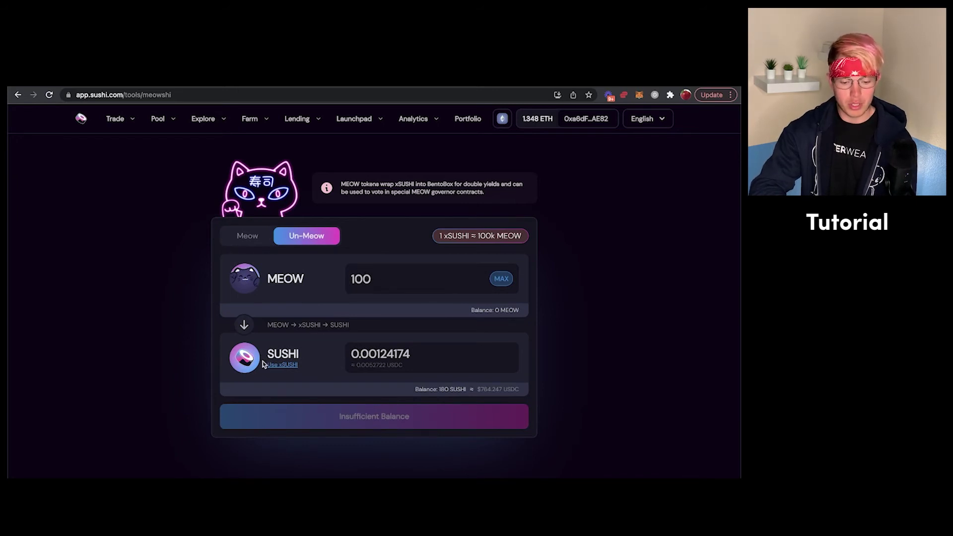
{"action": "left_click", "coordinate": [282, 365]}
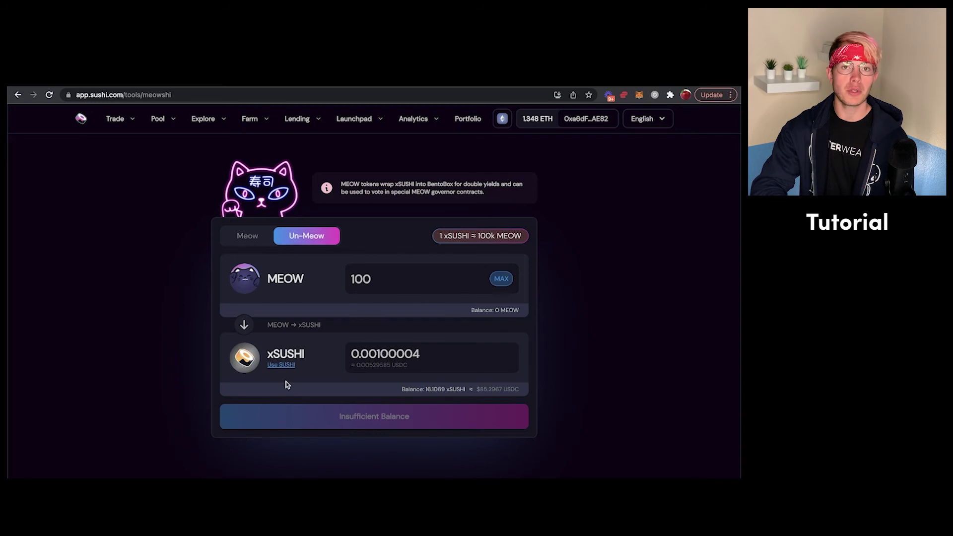